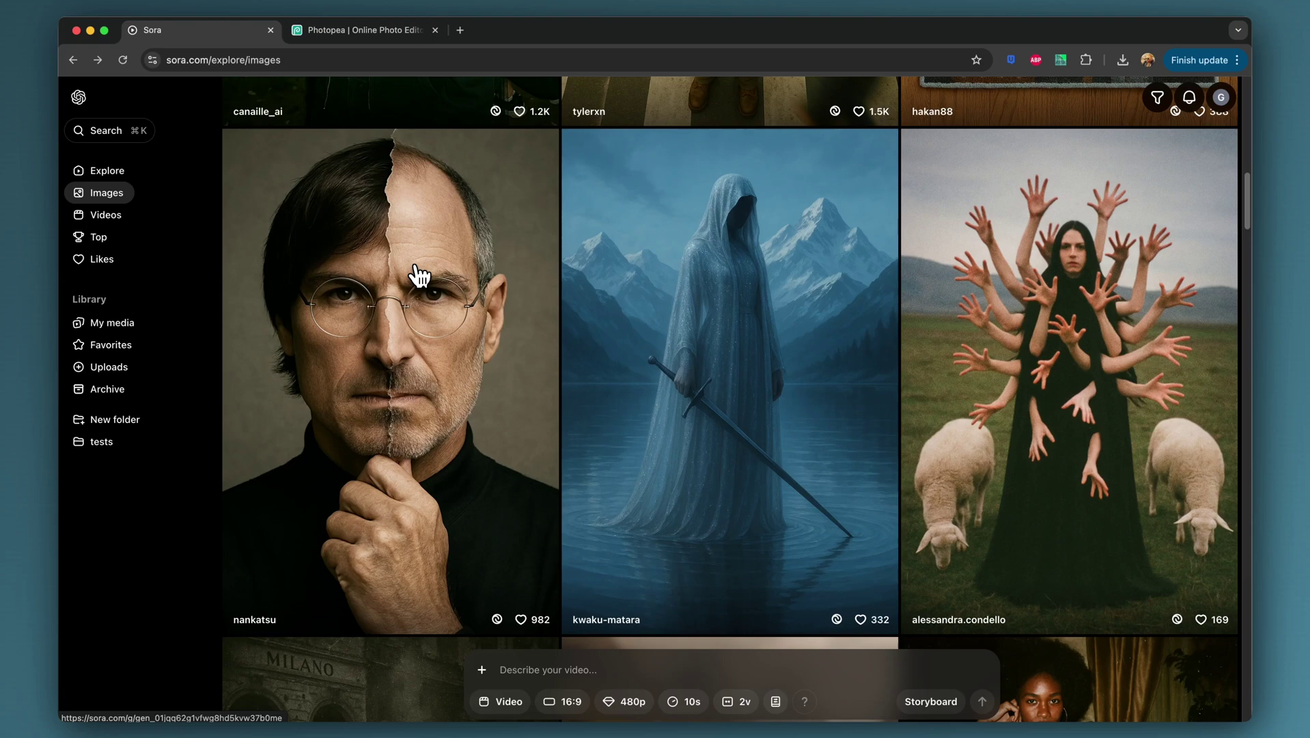
Scroll the Sora explore grid and open the 'Steve Jobs: Timeless Duality' split-face portrait.
scroll(419, 273, "down", 1)
left_click(418, 273)
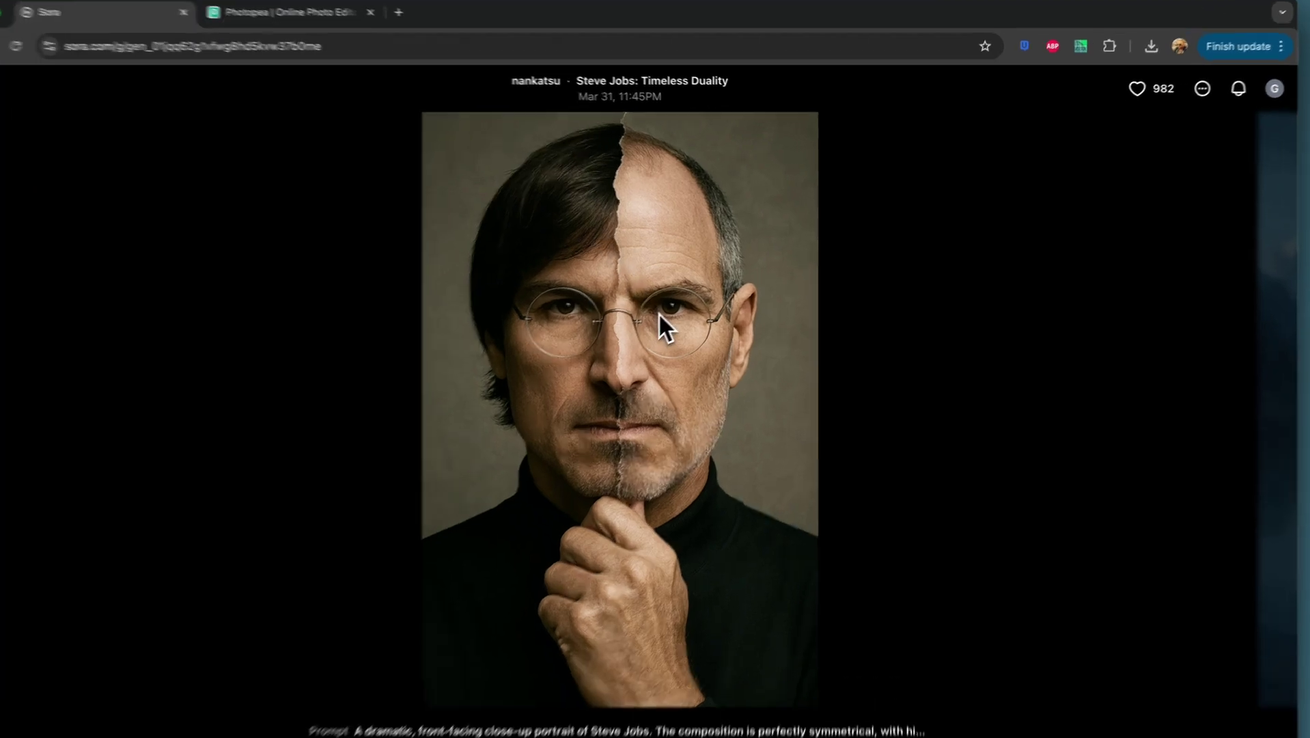
Save the Timeless Duality portrait with Save Image As, then return to Photopea.
right_click(690, 301)
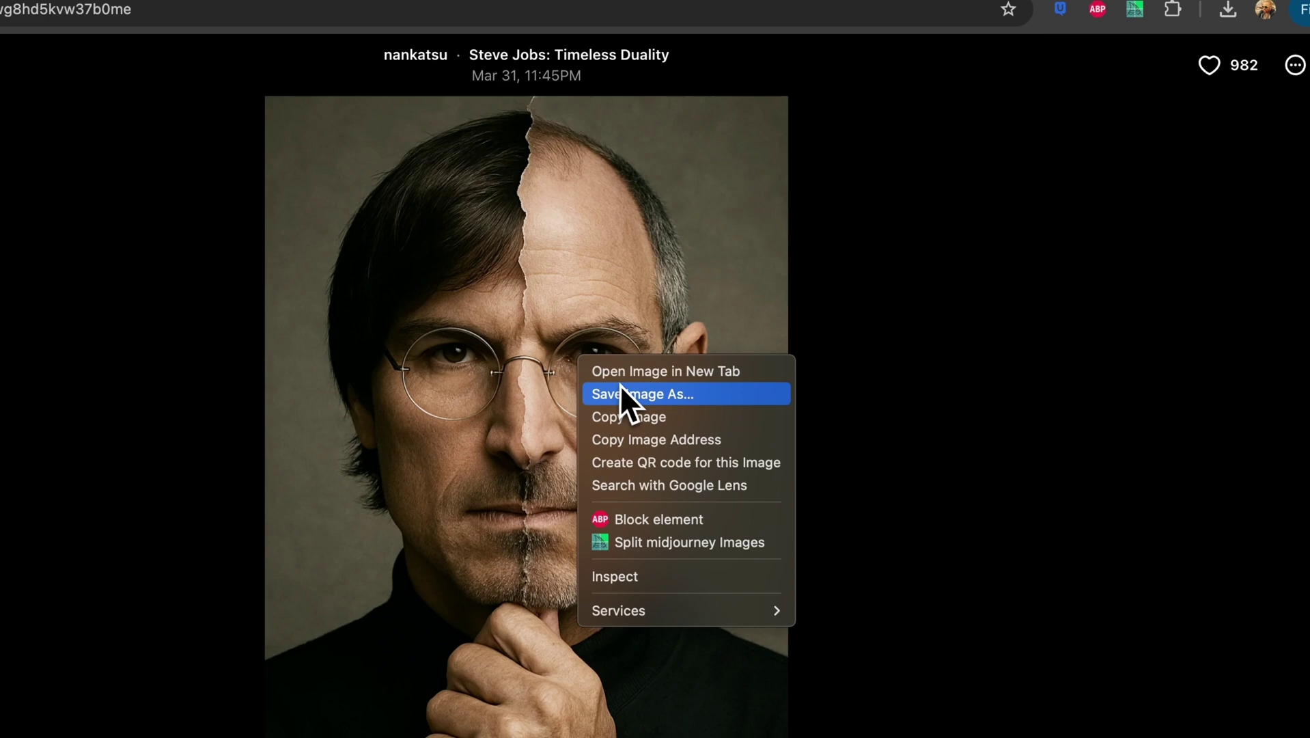
left_click(717, 316)
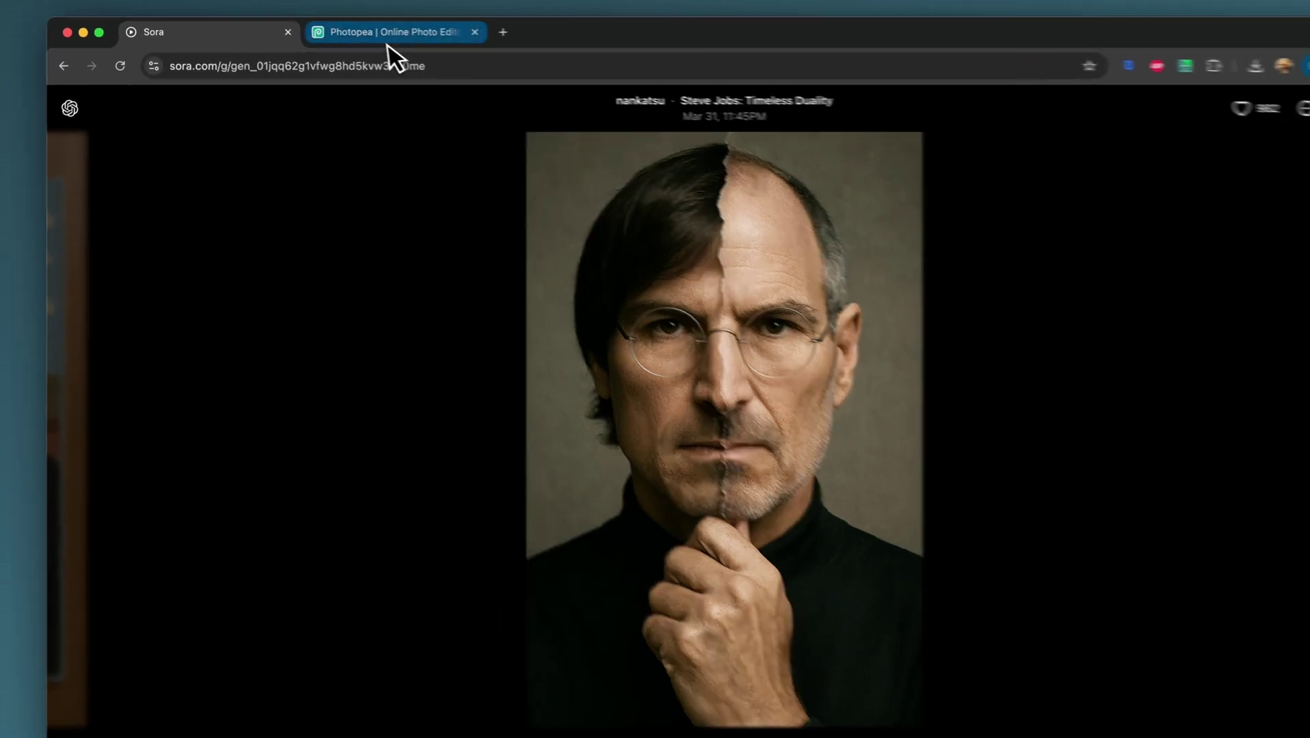
left_click(362, 30)
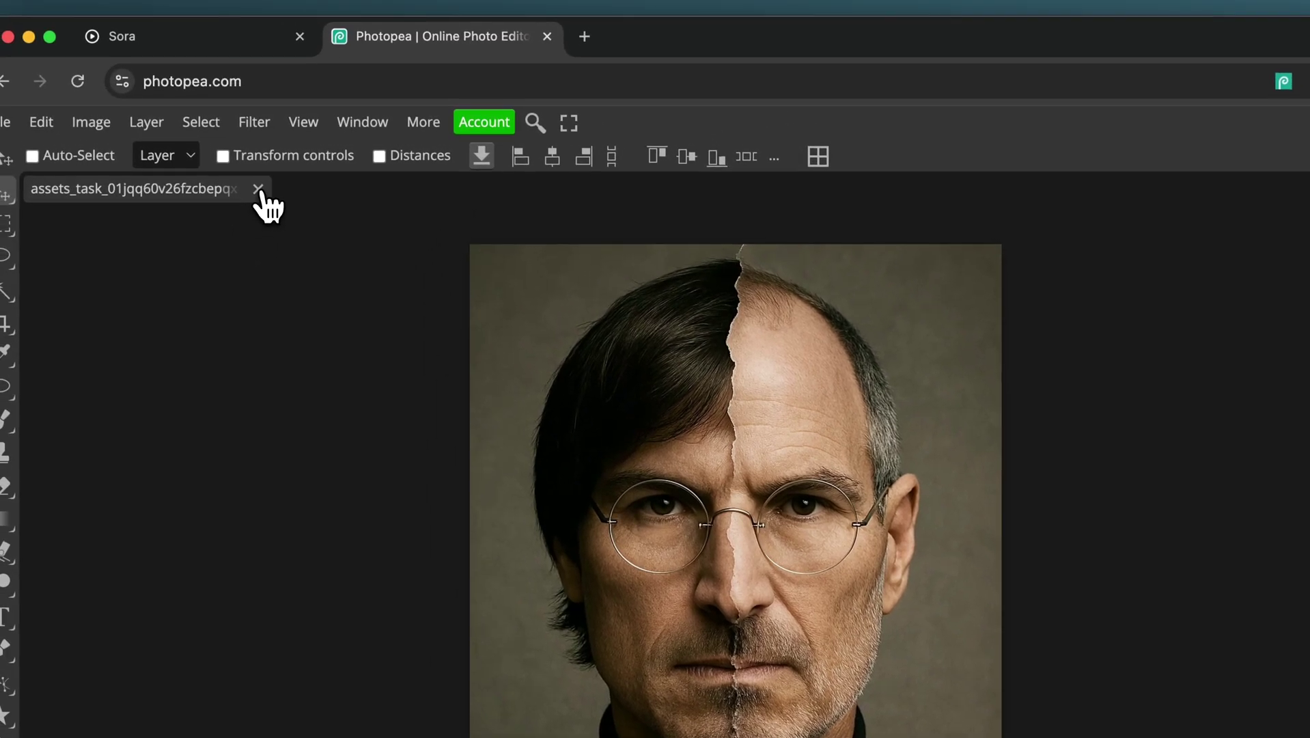
Close the current document and drag the saved portrait file onto Photopea to open it.
left_click(258, 189)
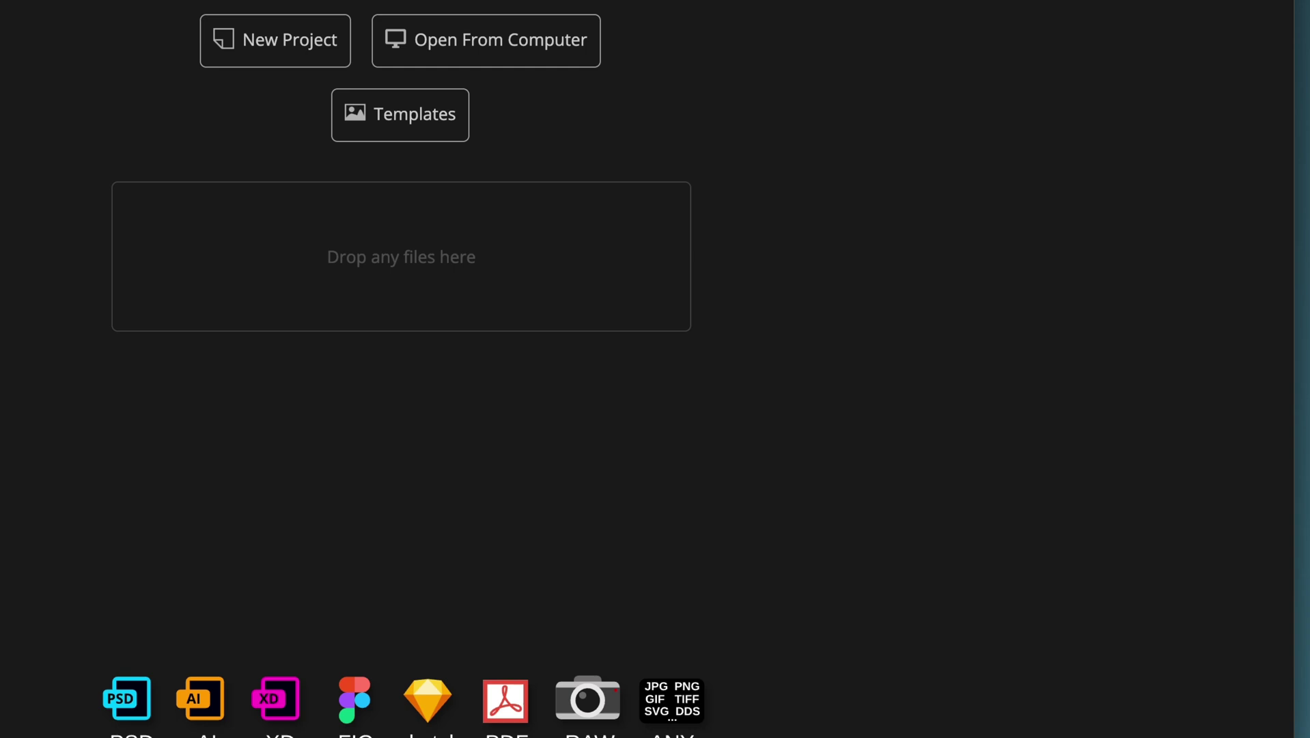
left_click_drag(636, 436, 503, 497)
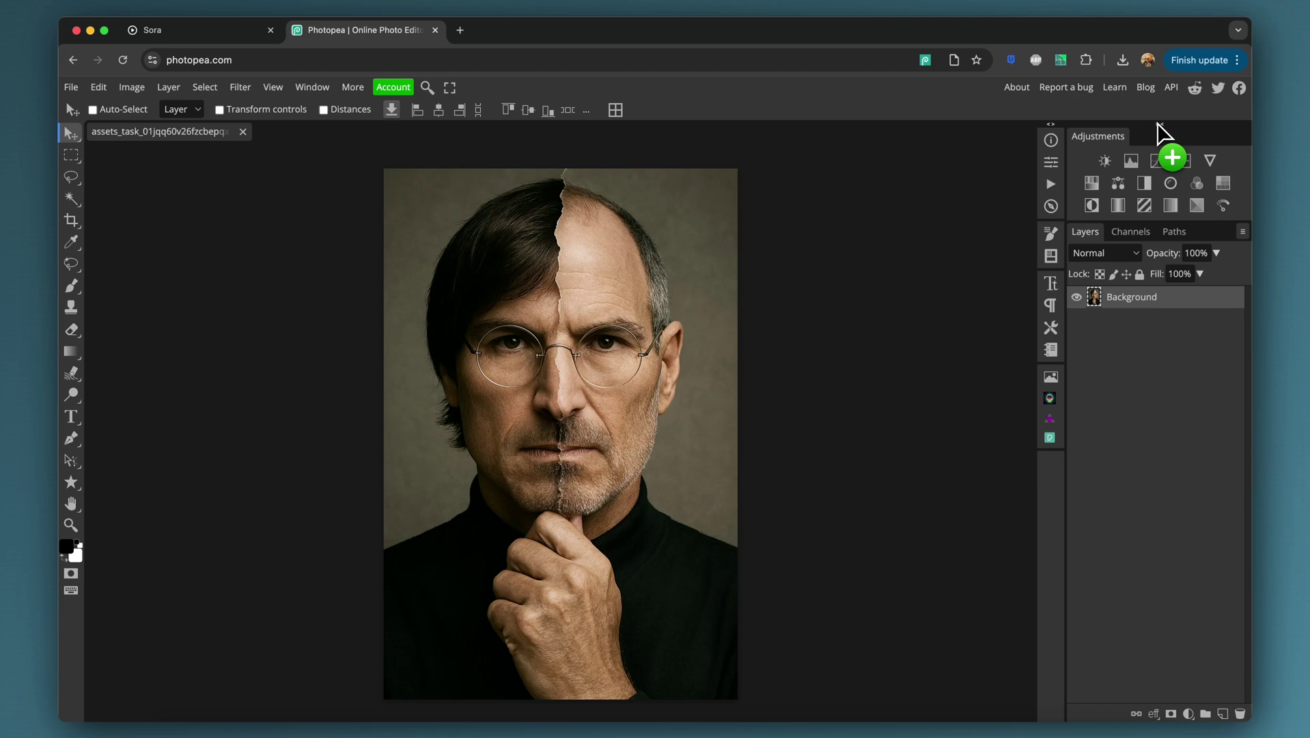
left_click_drag(1157, 125, 1173, 328)
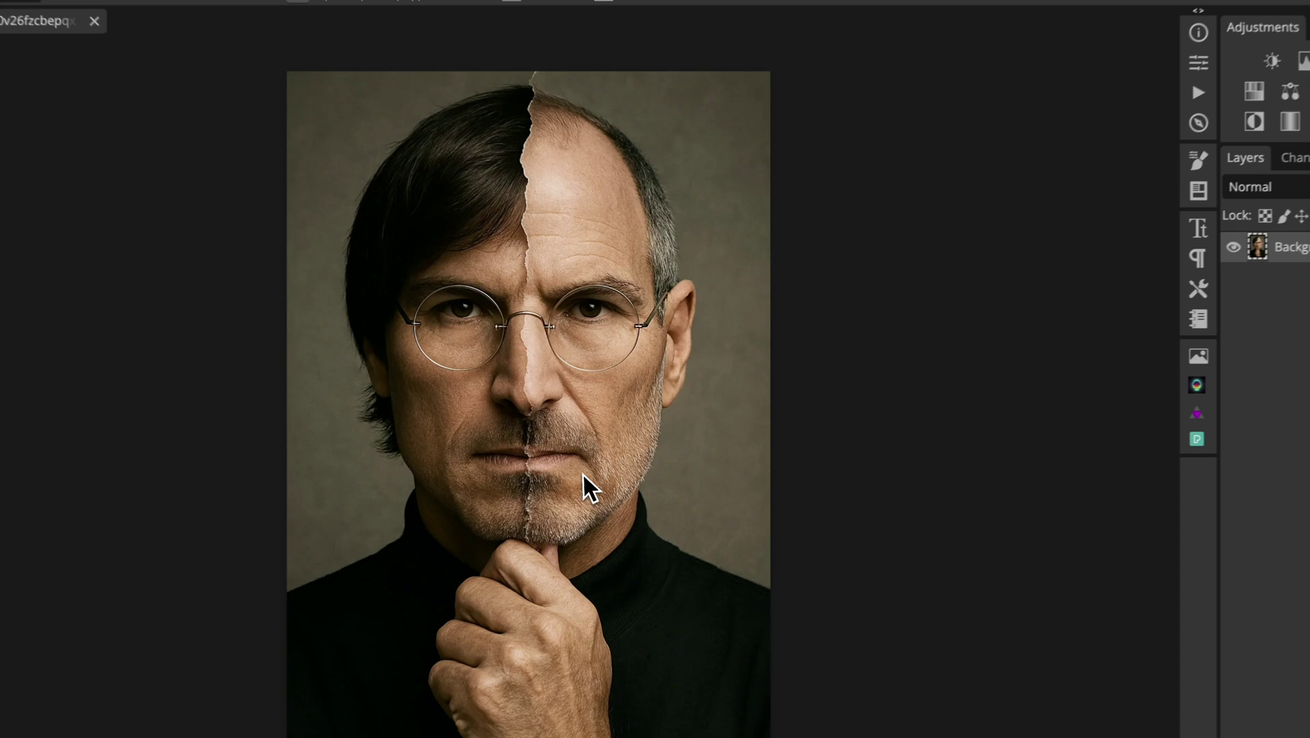
left_click_drag(583, 483, 617, 489)
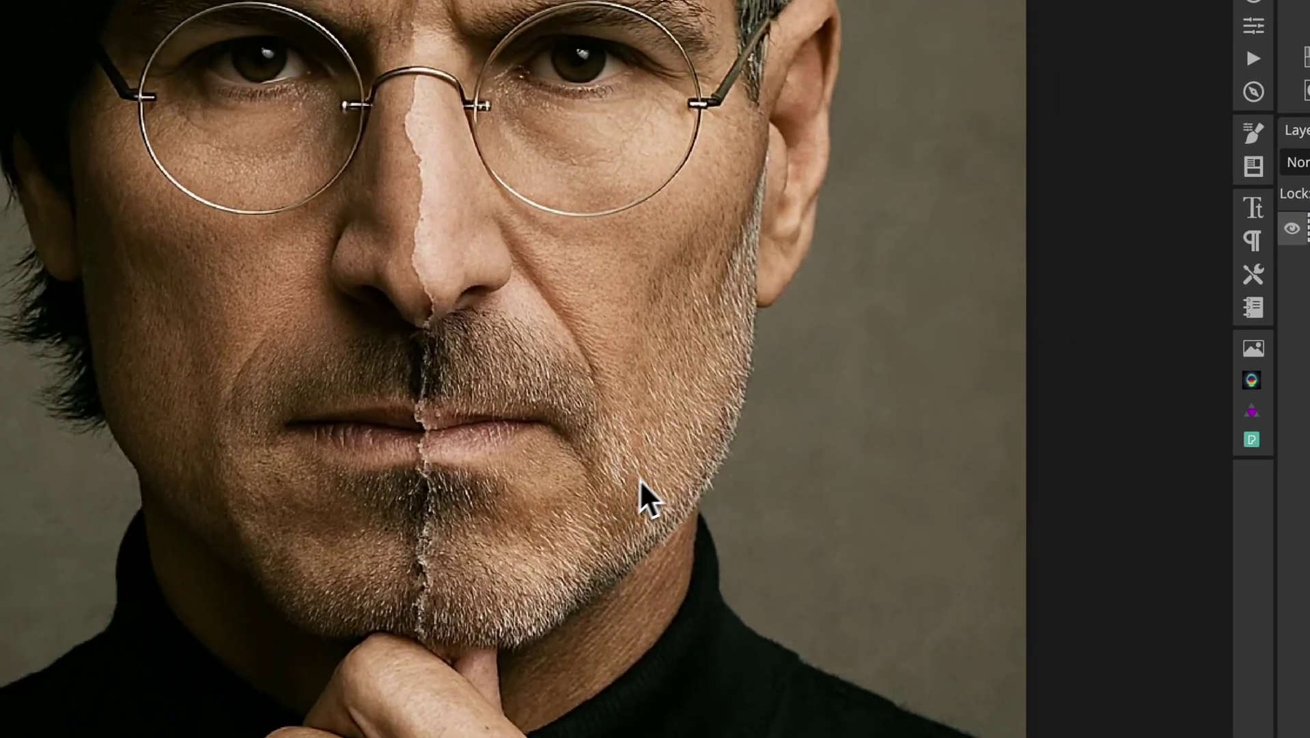
key("space")
left_click_drag(722, 242, 713, 486)
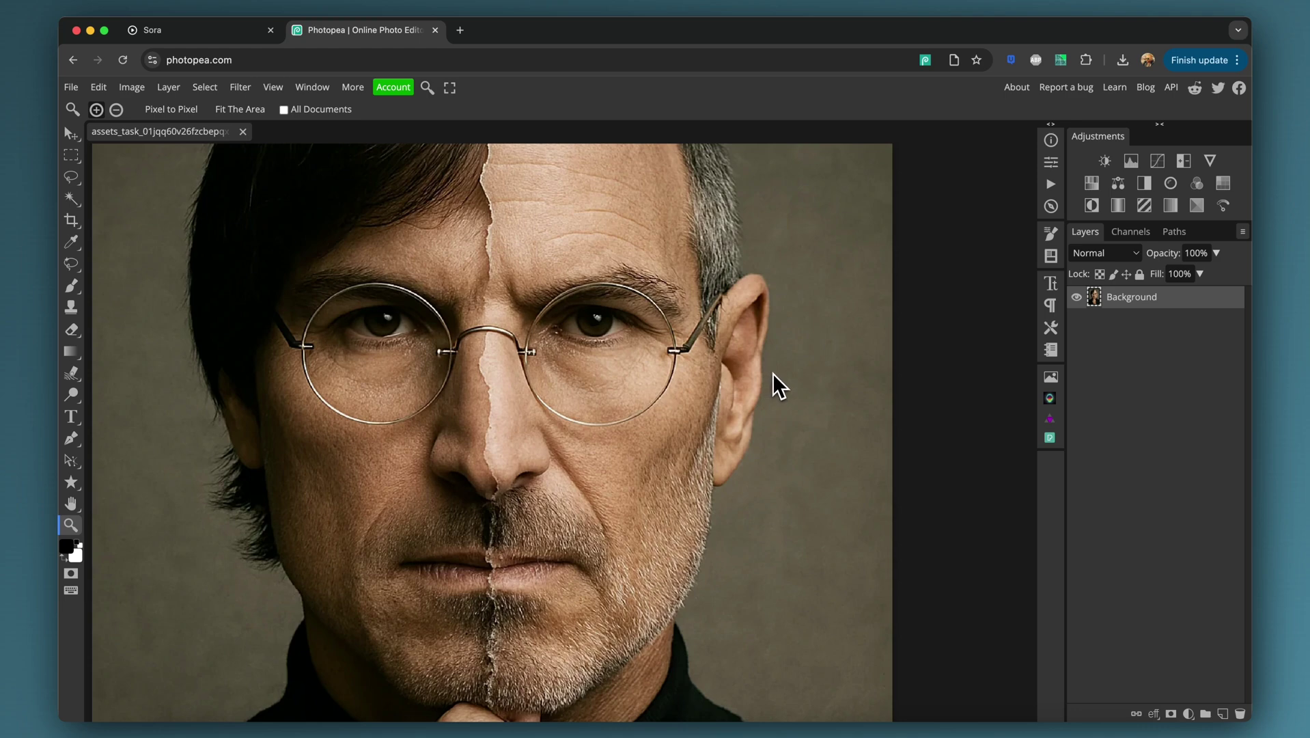
scroll(773, 372, "down", 5)
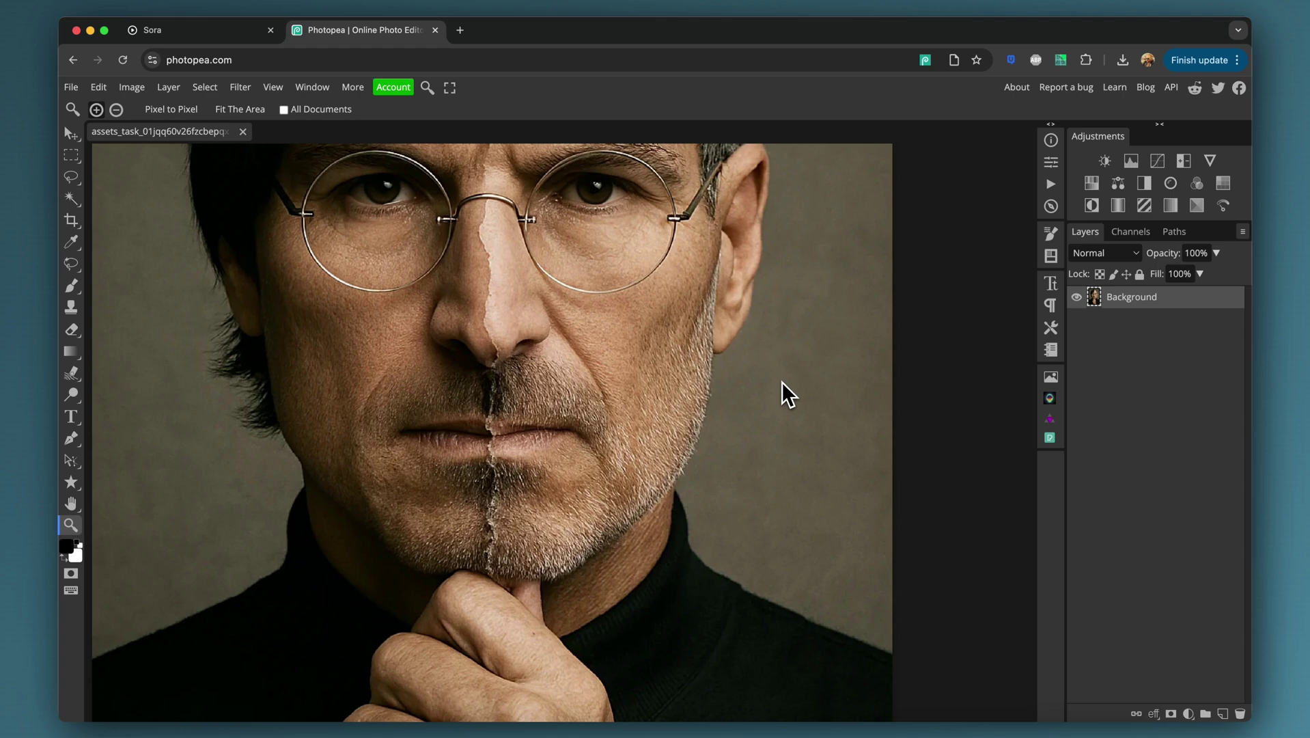
scroll(782, 381, "down", 10)
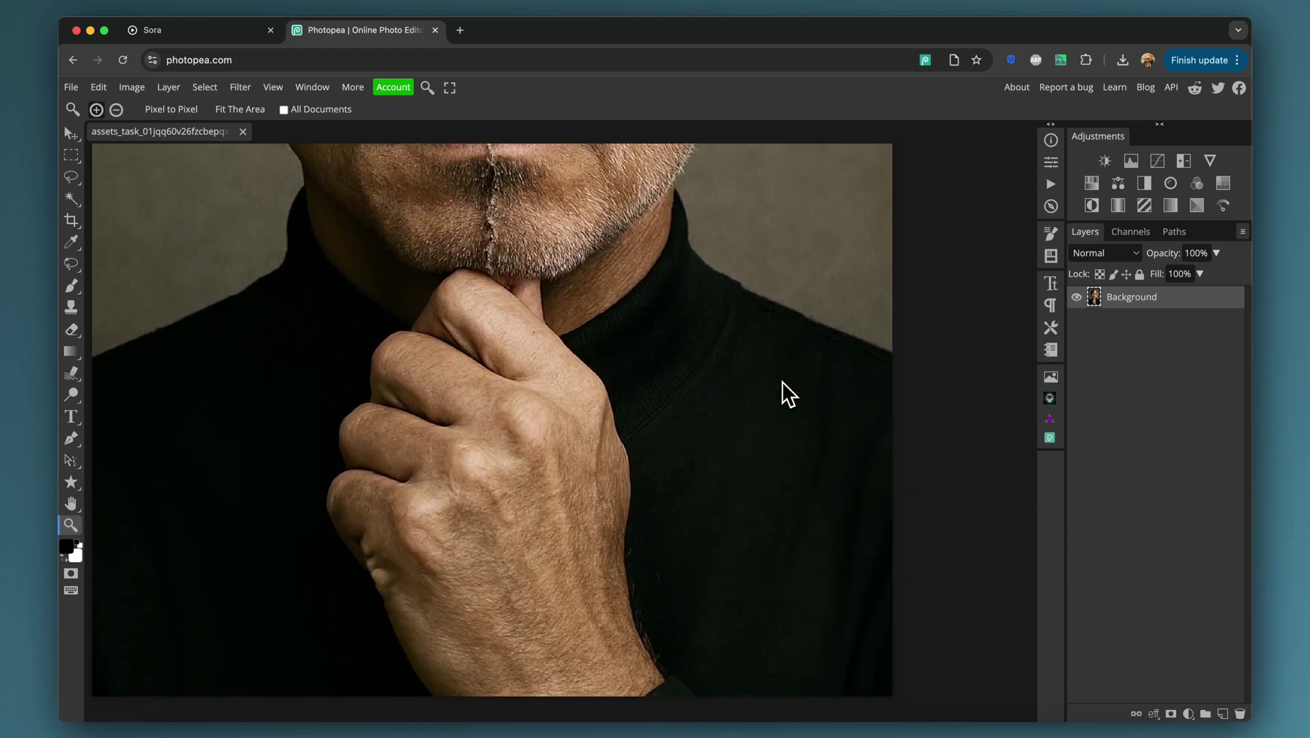
scroll(782, 381, "up", 10)
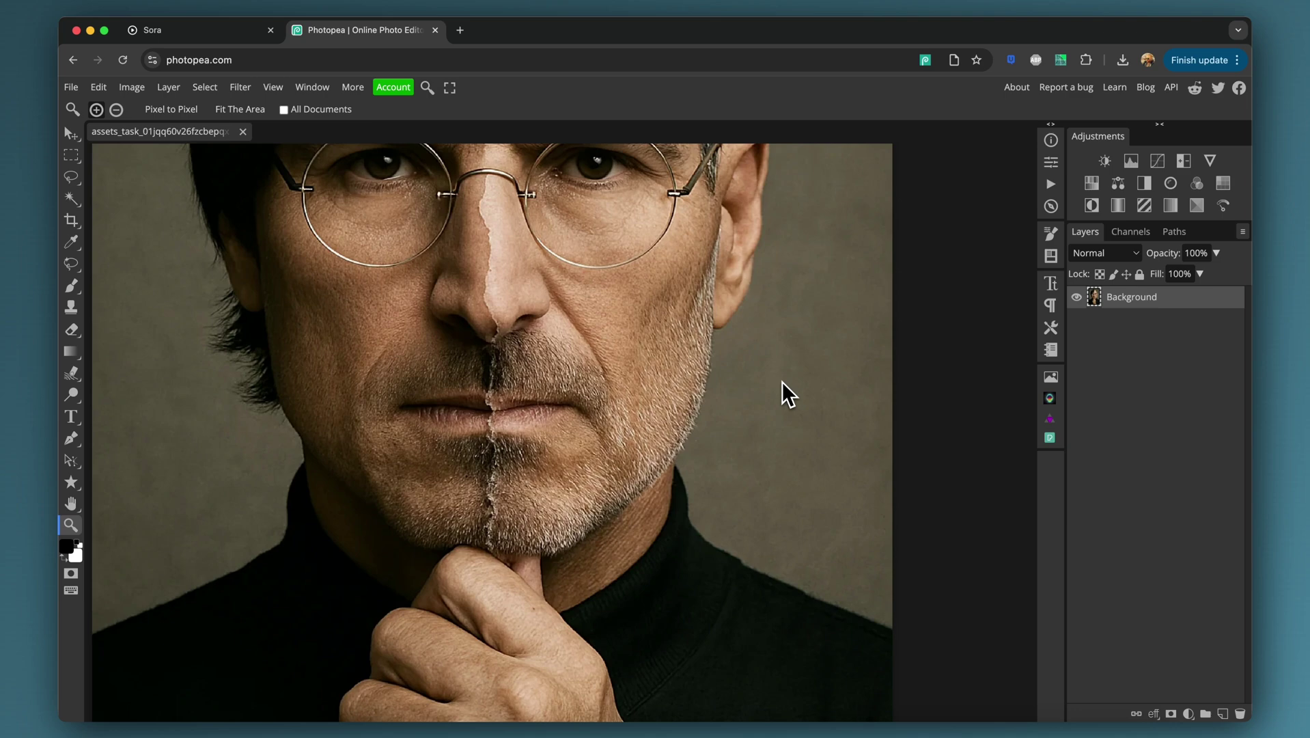
scroll(781, 386, "up", 10)
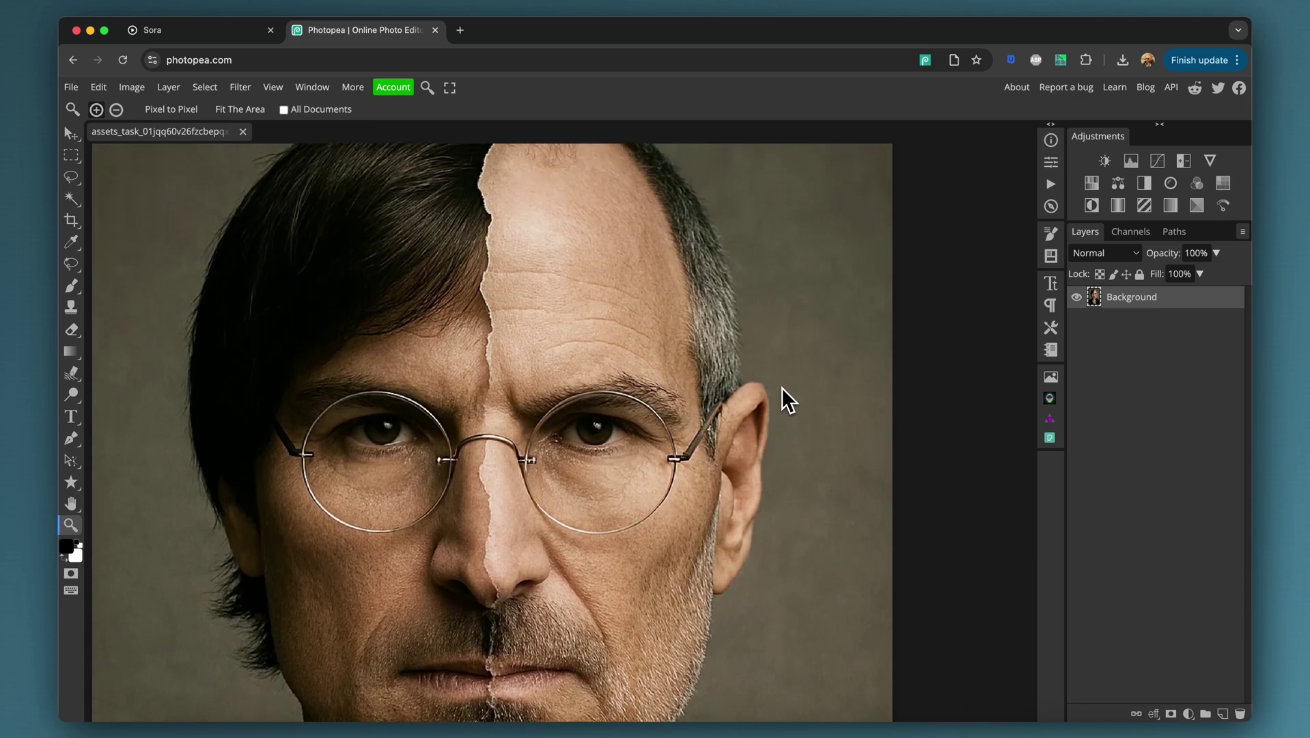
scroll(782, 387, "down", 6)
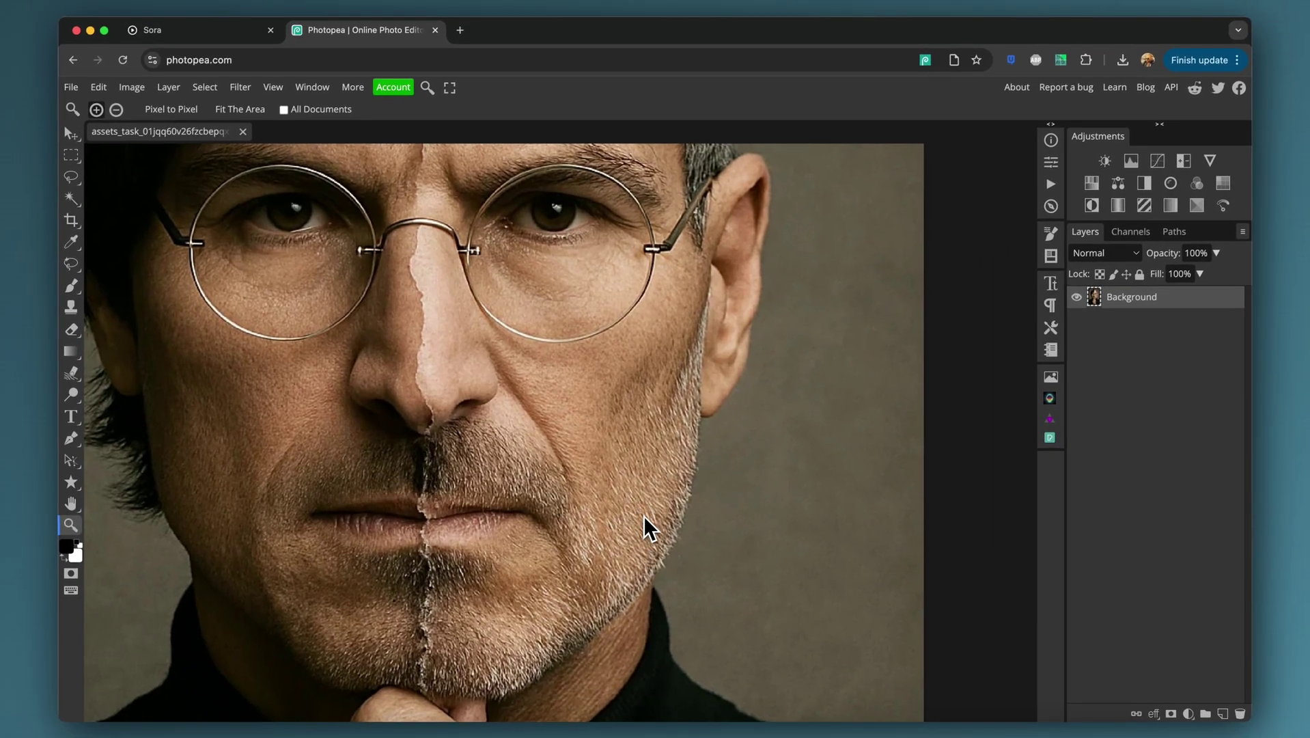
scroll(642, 512, "down", 2)
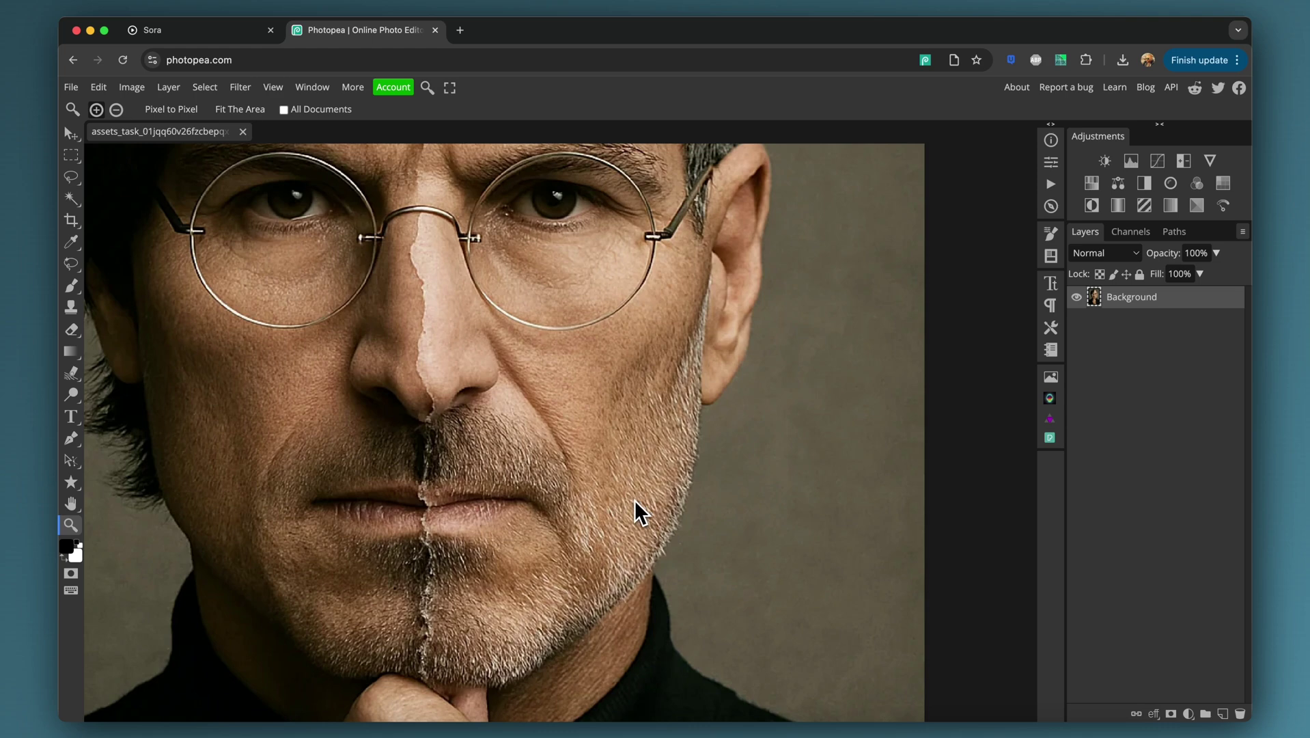
left_click(627, 501, "alt")
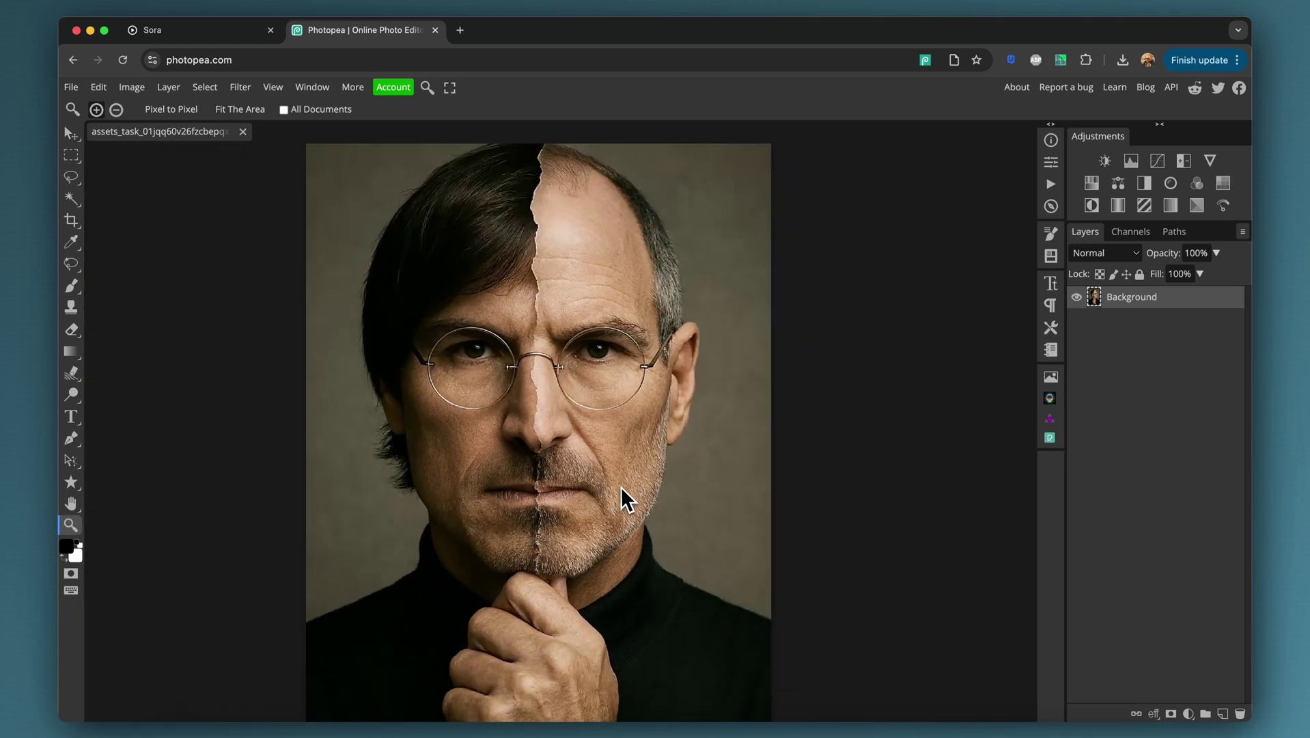
left_click(627, 501)
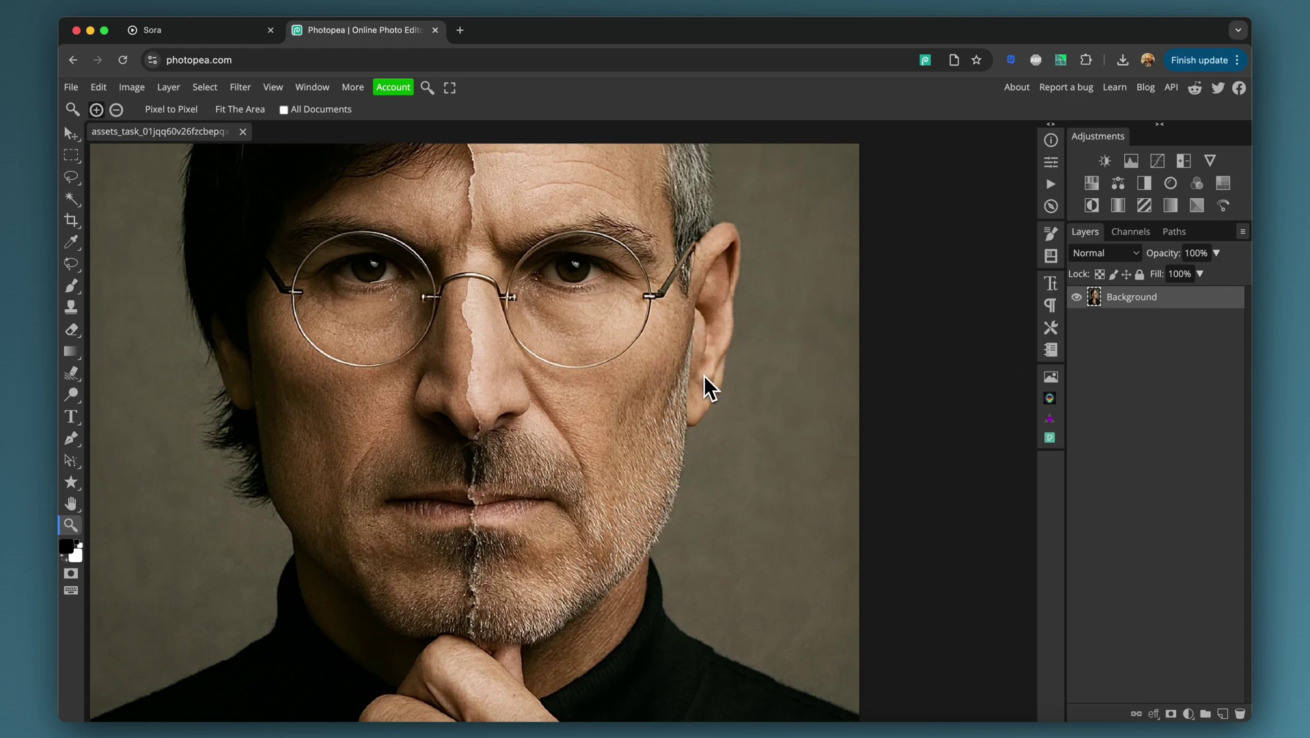
scroll(704, 376, "up", 2)
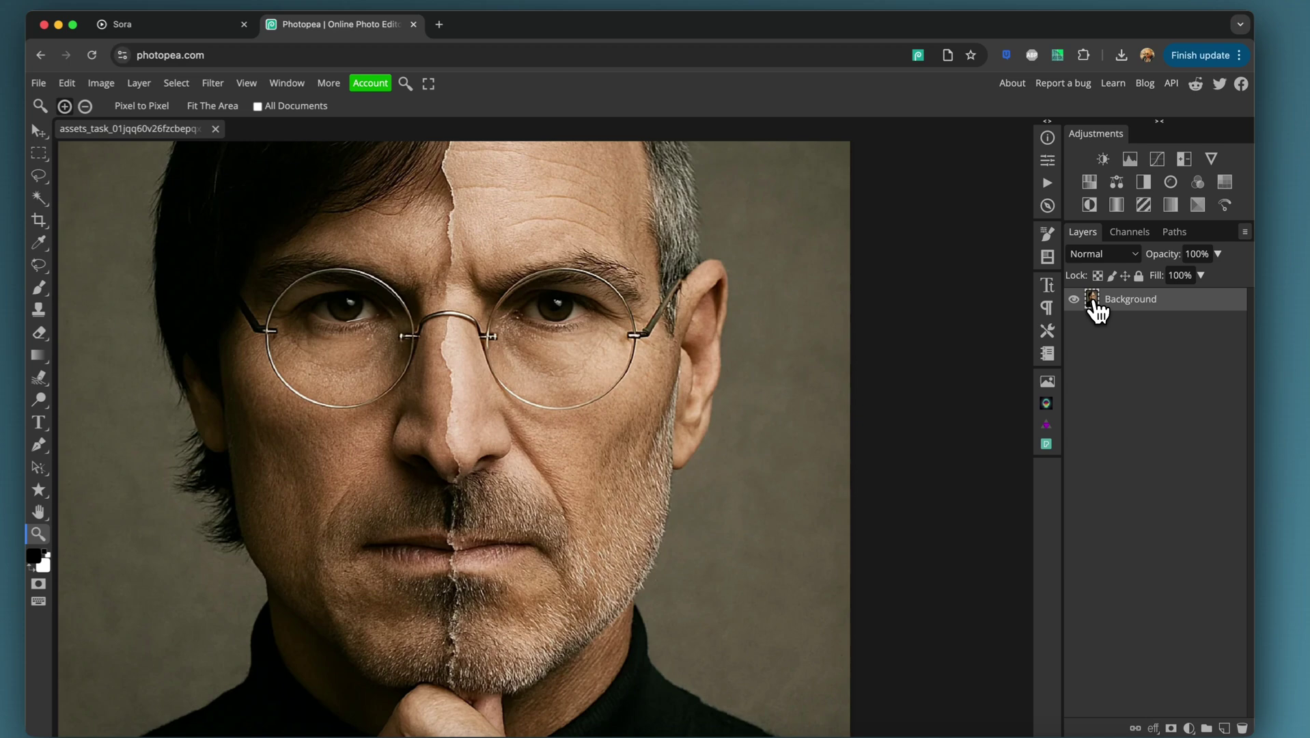
Duplicate Background into Layer 1 with Cmd+J and apply Filter > Blur > Blur to it.
key("super+j")
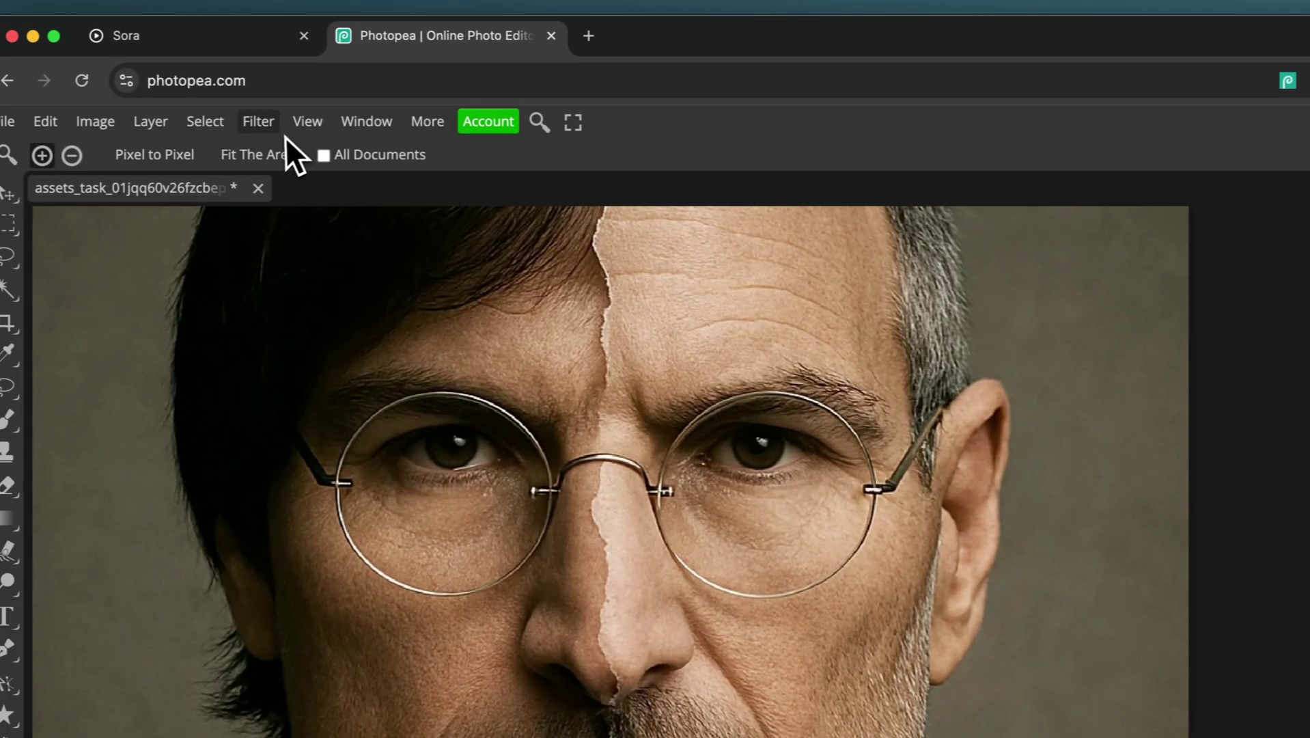
left_click(298, 125)
mouse_move(344, 370)
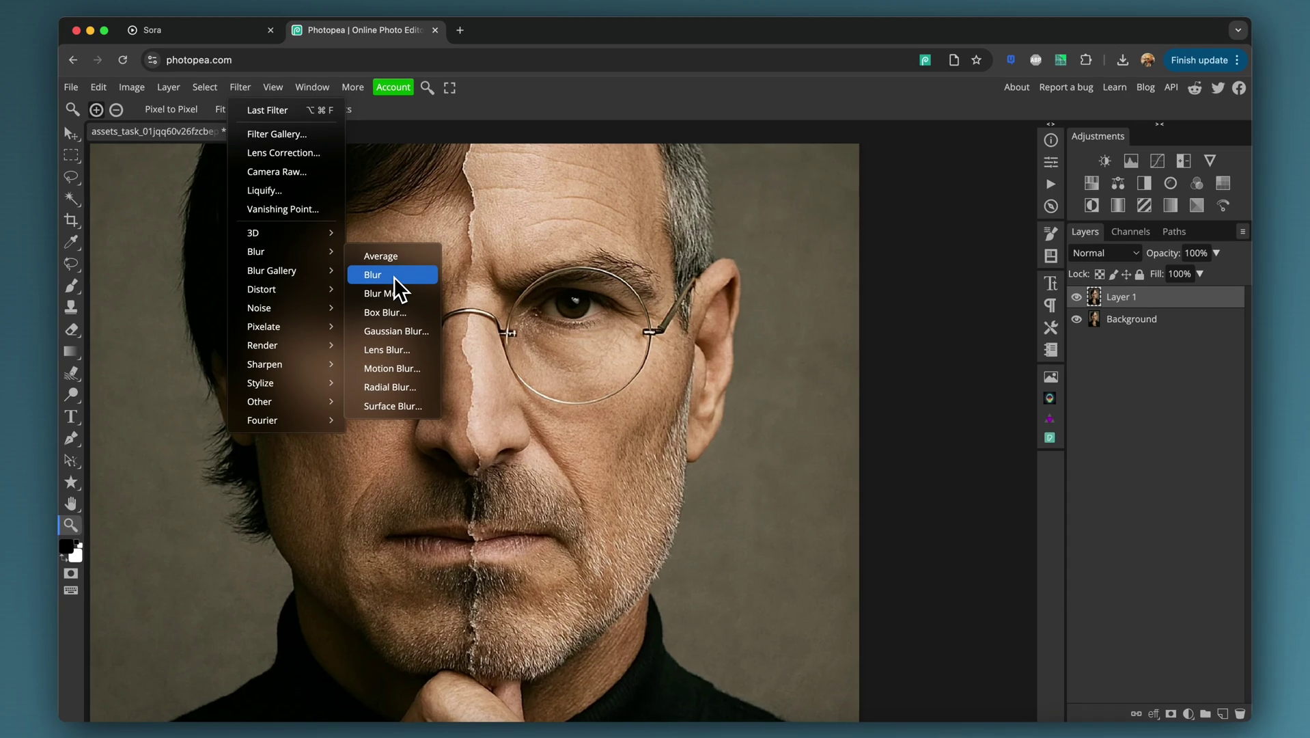
left_click(394, 277)
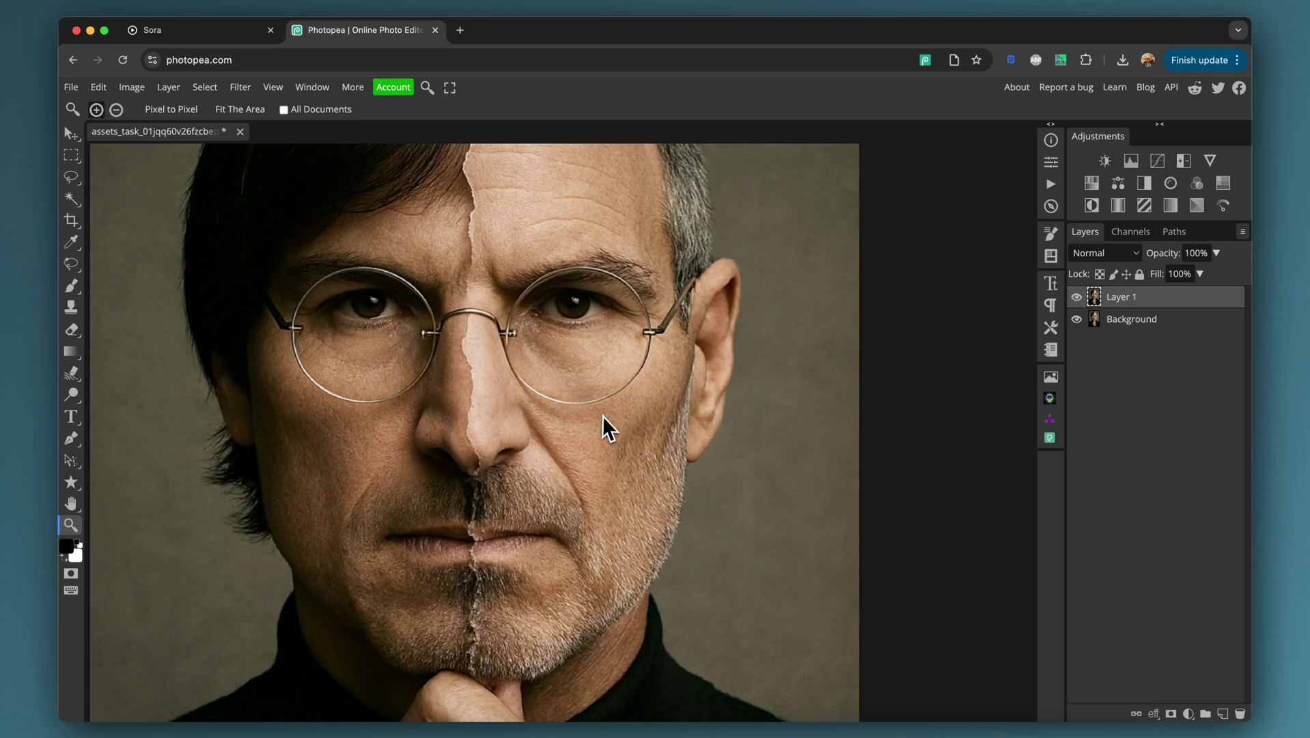
left_click_drag(605, 430, 663, 395)
key("ctrl+0")
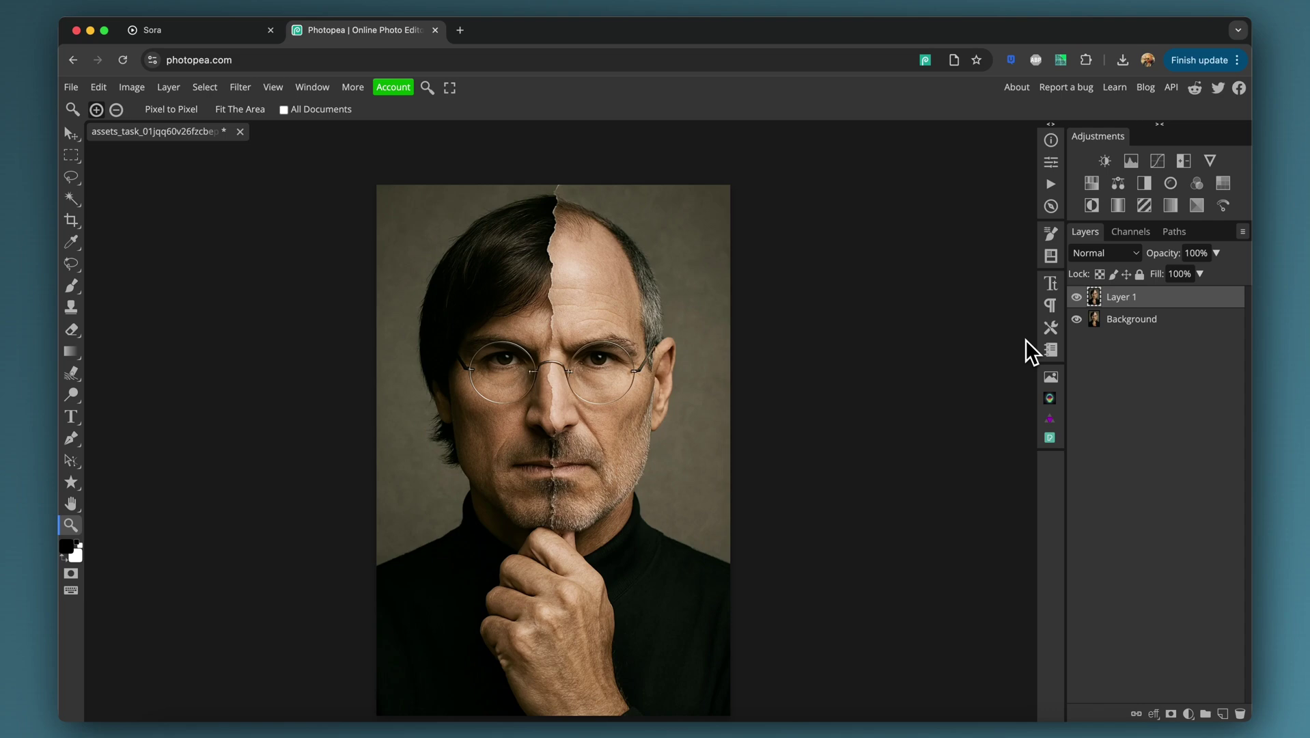
left_click(610, 519)
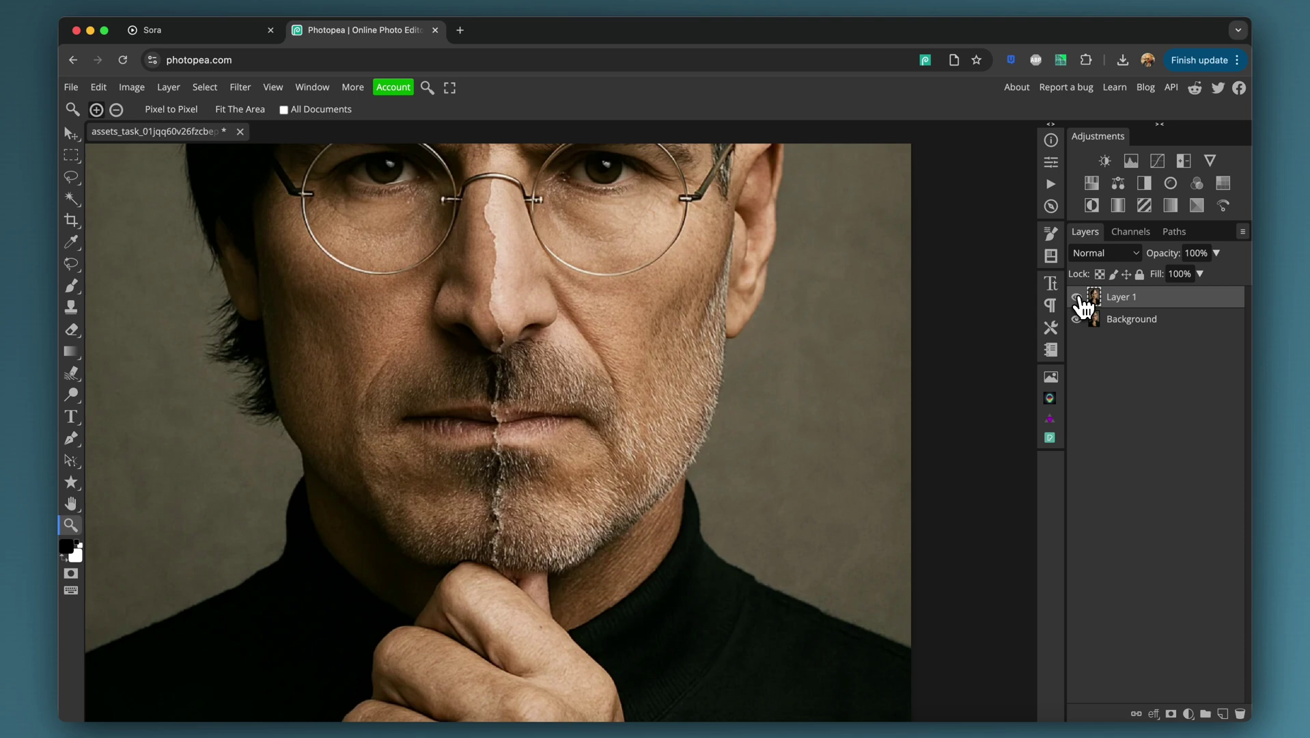
left_click(1078, 298)
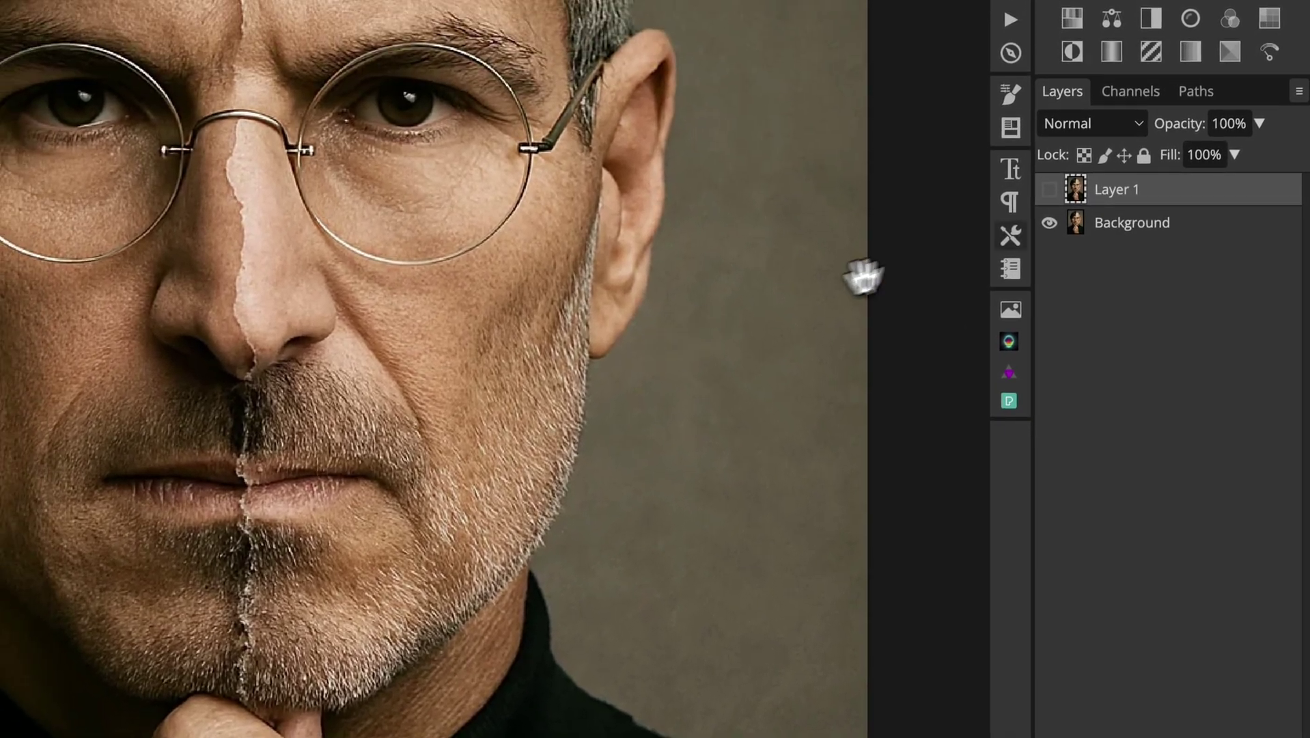
left_click(1050, 191)
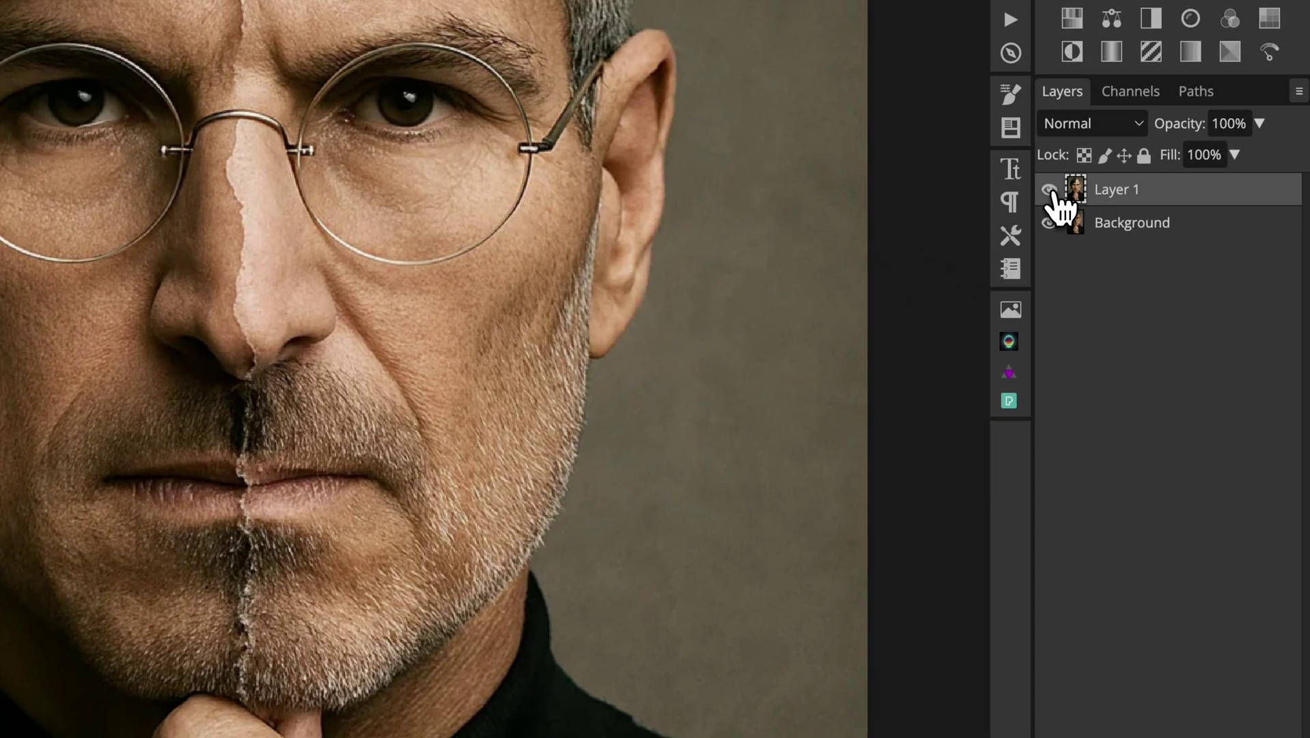
left_click(1050, 191)
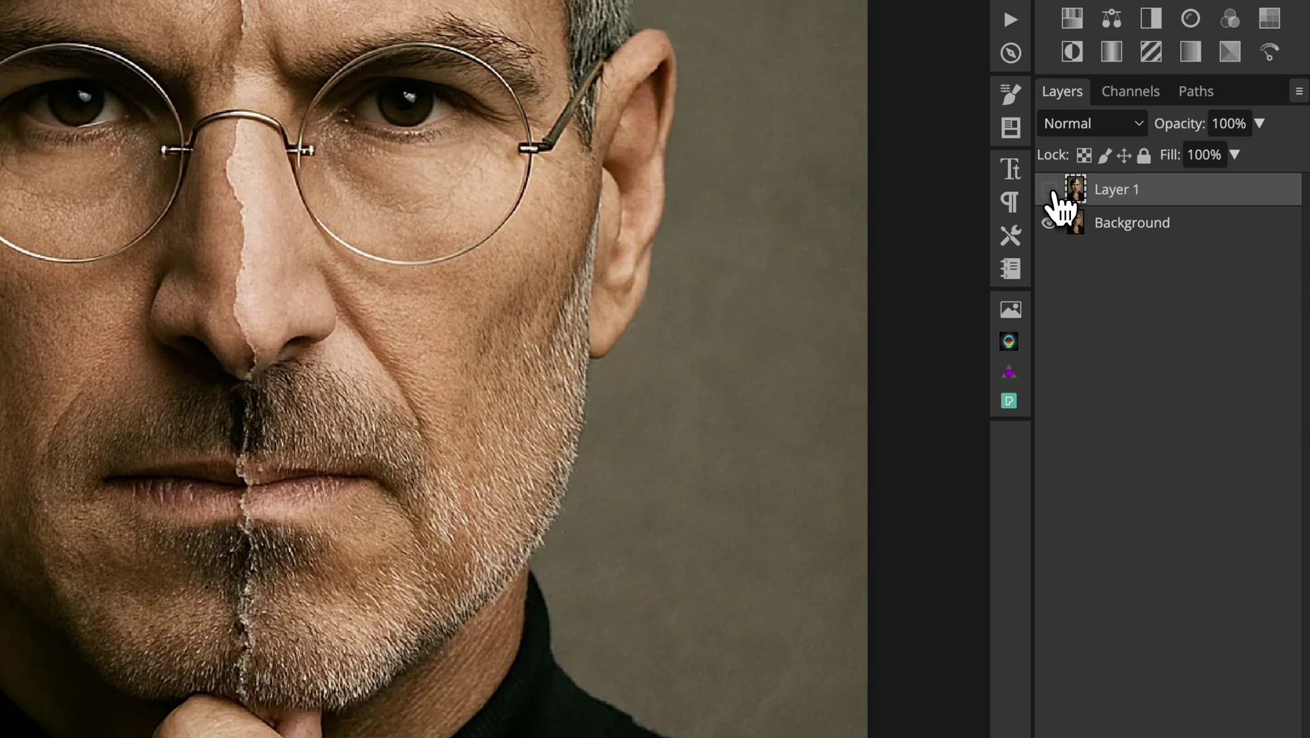
left_click(1050, 190)
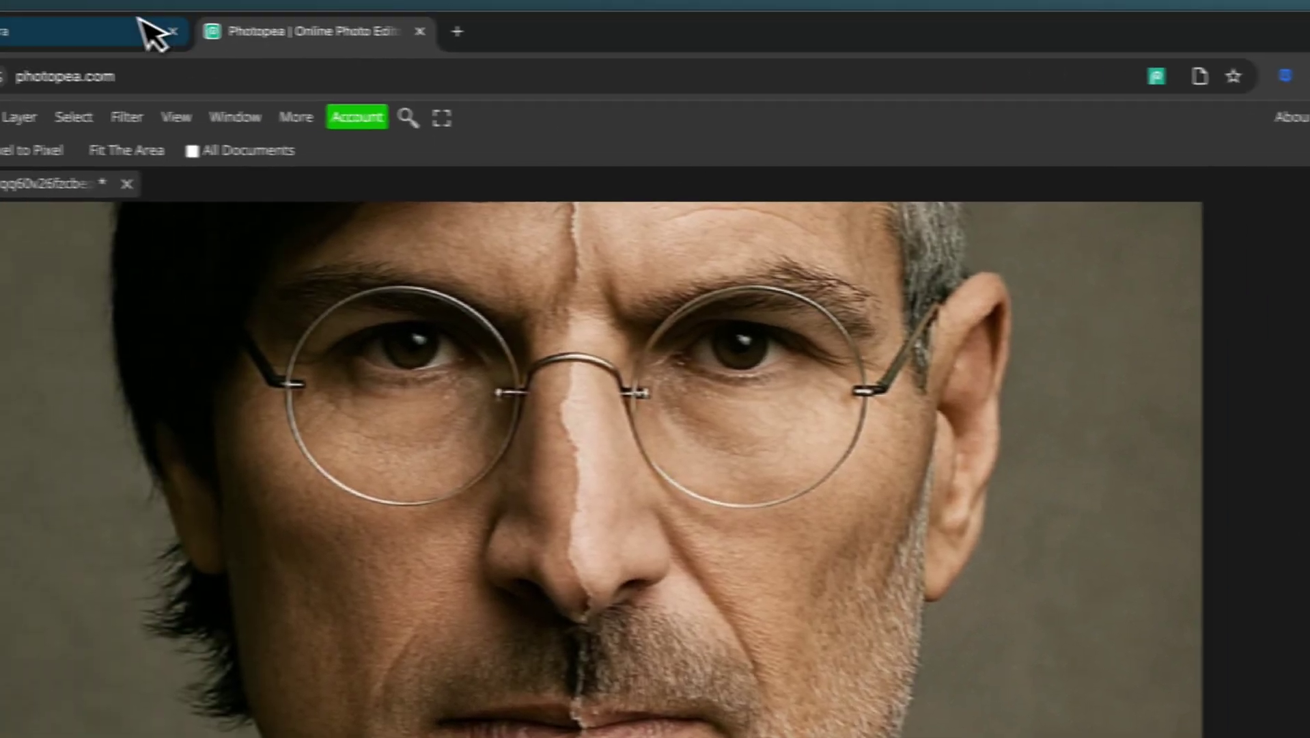
left_click(127, 117)
mouse_move(207, 393)
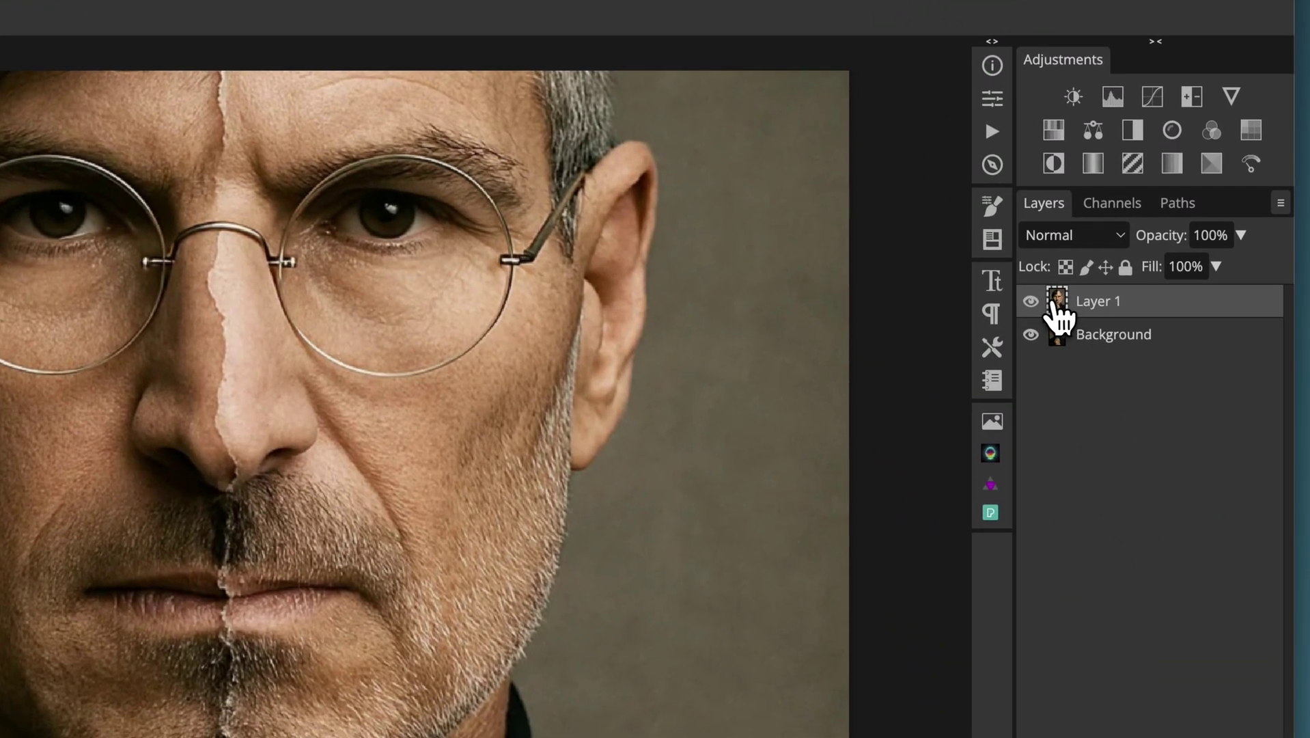
left_click(1030, 301)
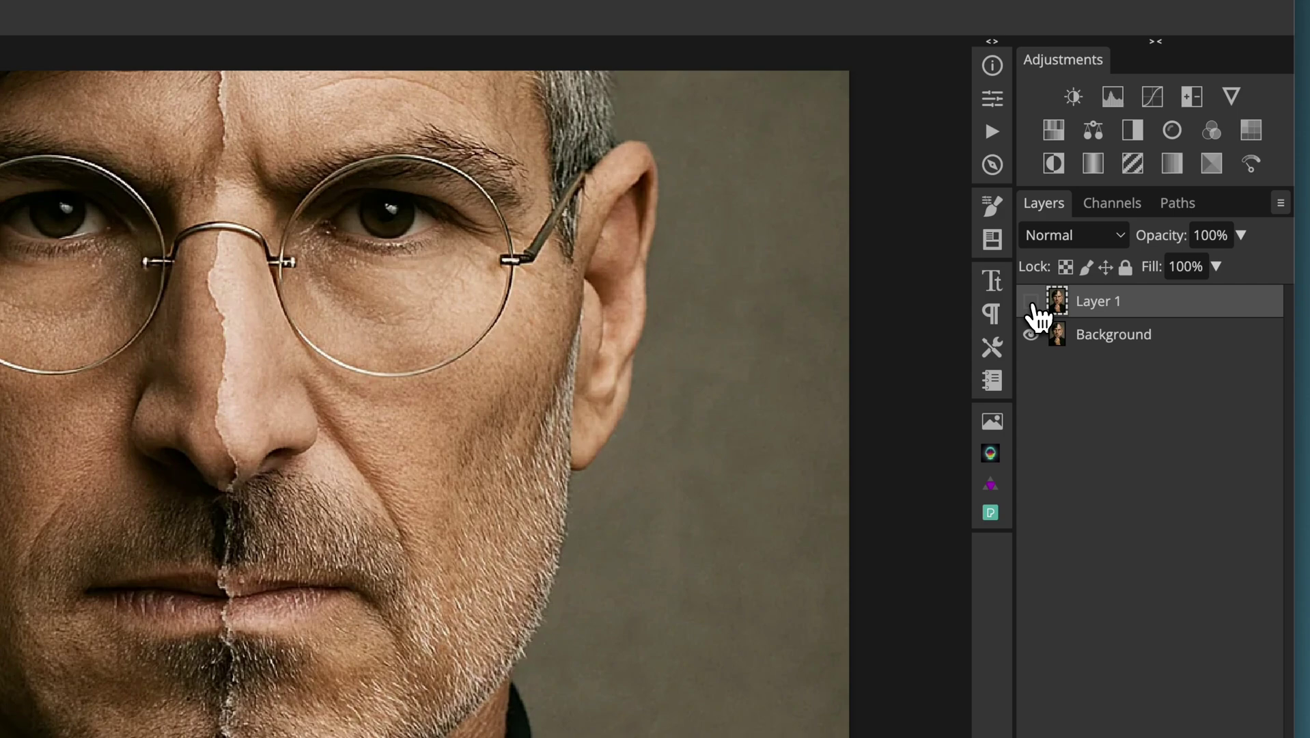
left_click(1030, 302)
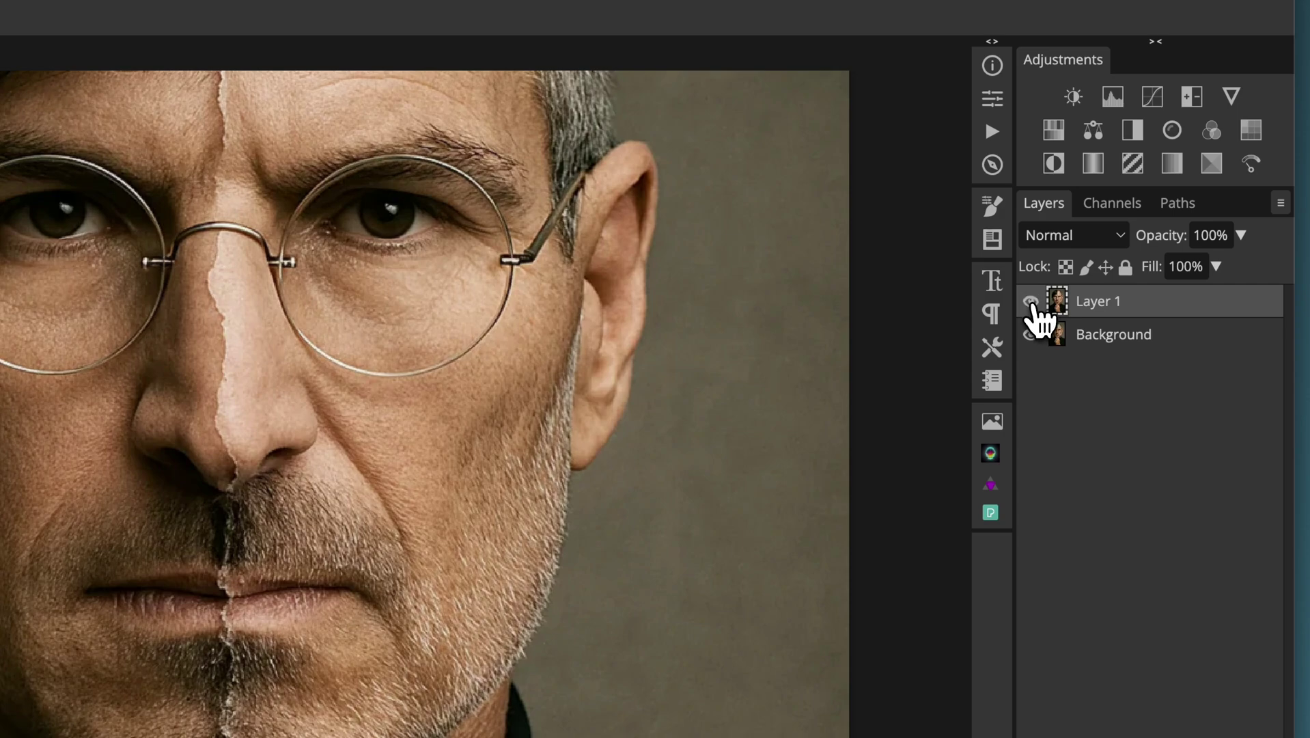